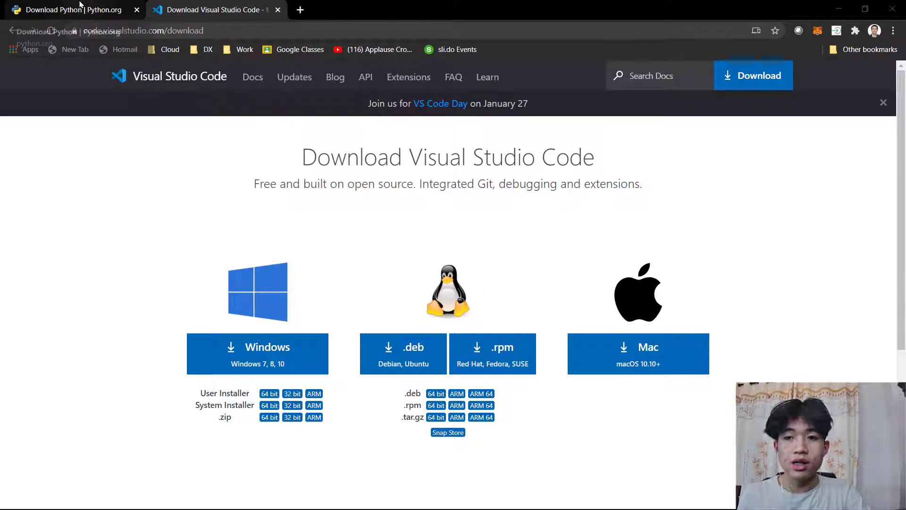
Download the Python 3.9.1 Windows installer from python.org and run it.
click(79, 7)
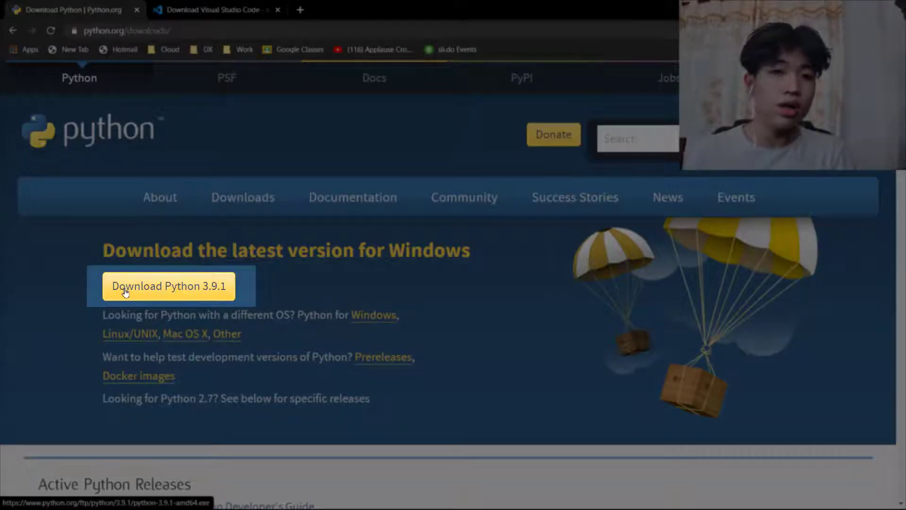
click(126, 290)
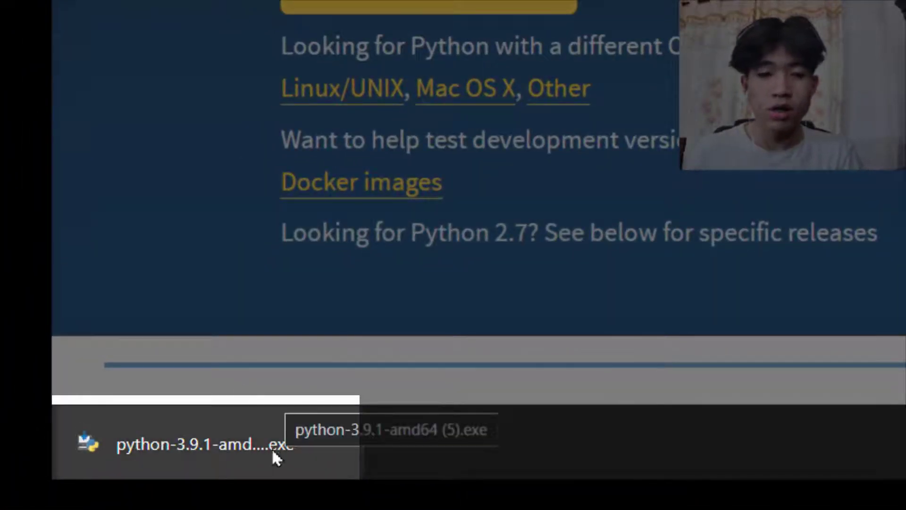
click(237, 438)
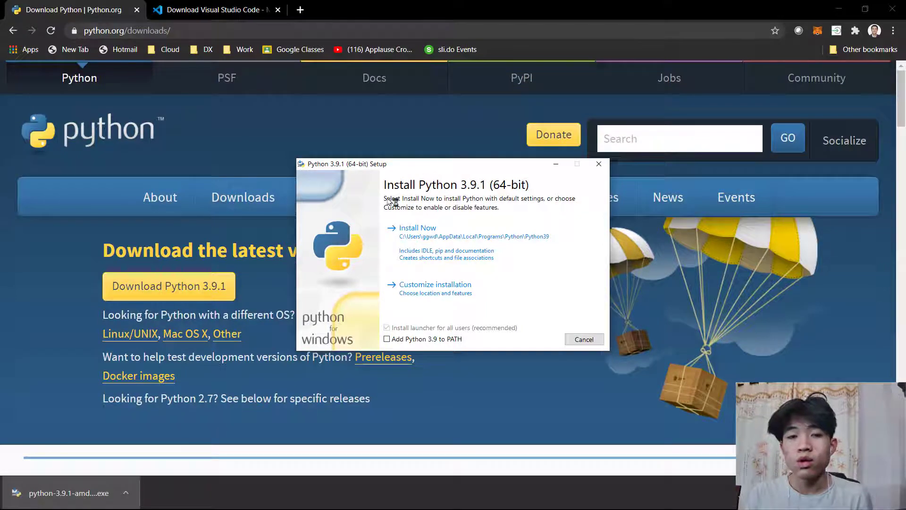
Install Python 3.9.1 with the default settings and Python 3.9 added to PATH, and minimise the finished setup window.
drag(444, 165, 432, 84)
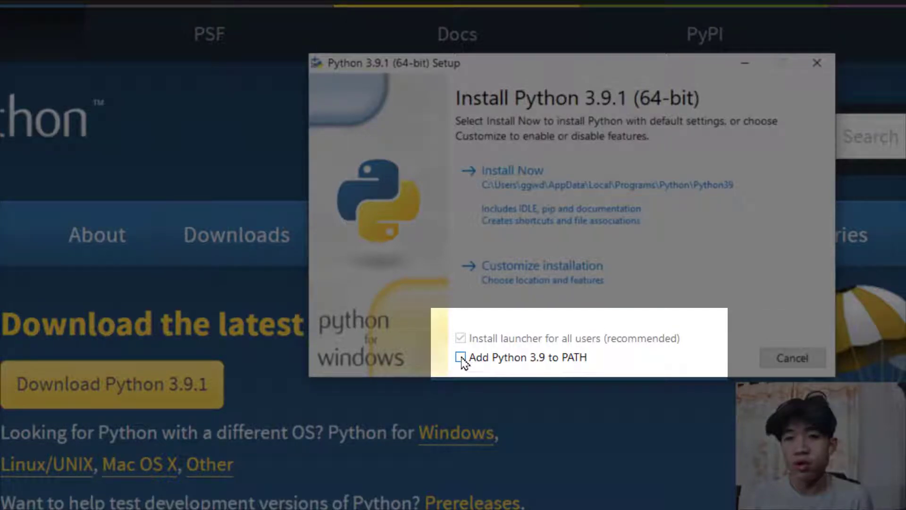
click(461, 358)
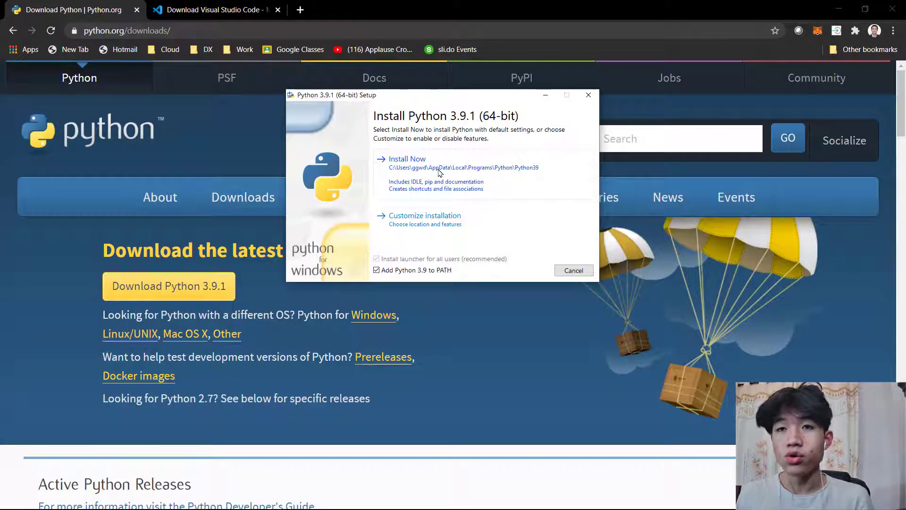
click(439, 172)
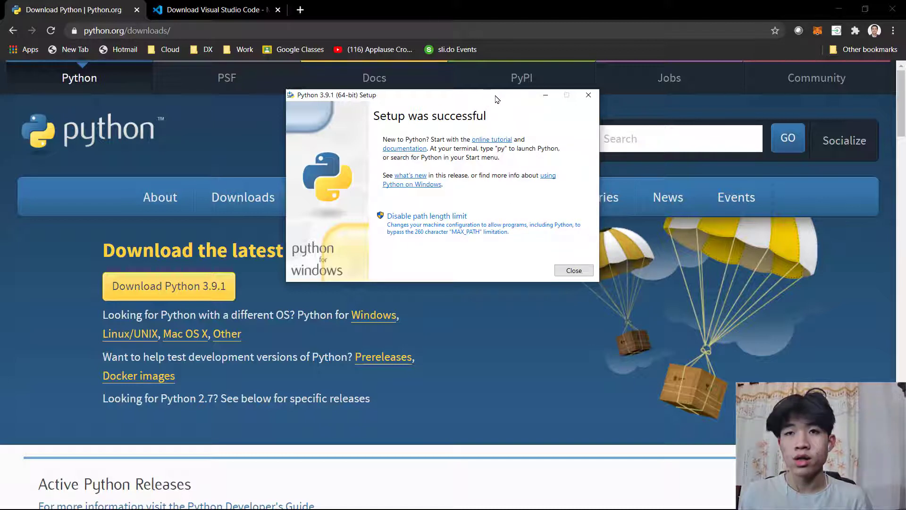
drag(496, 98, 445, 98)
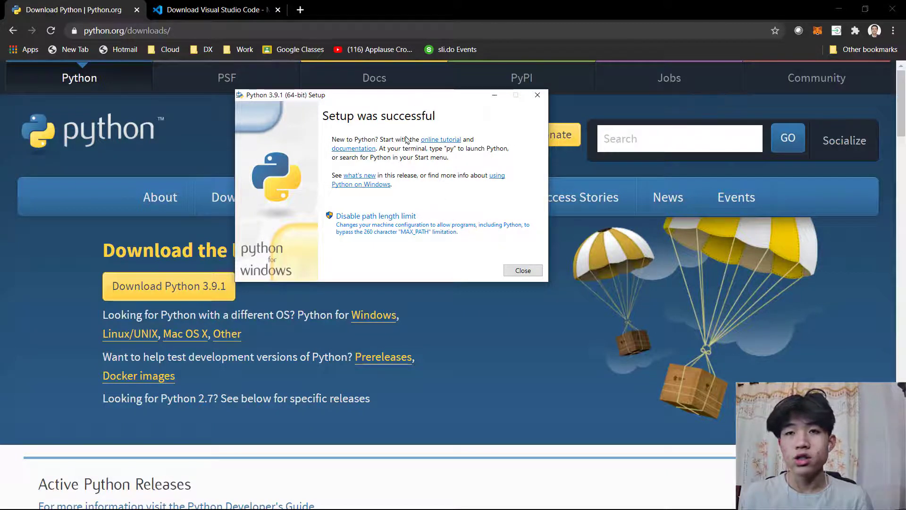
drag(382, 97, 464, 88)
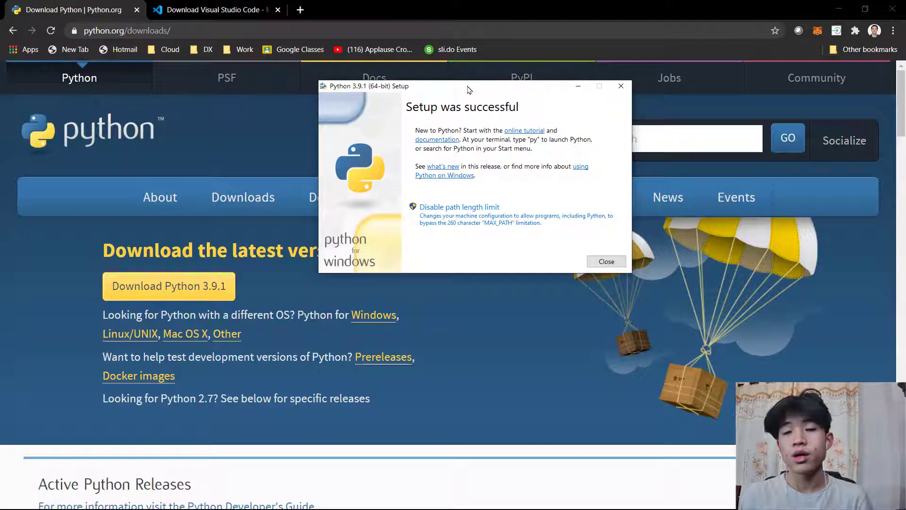
click(578, 89)
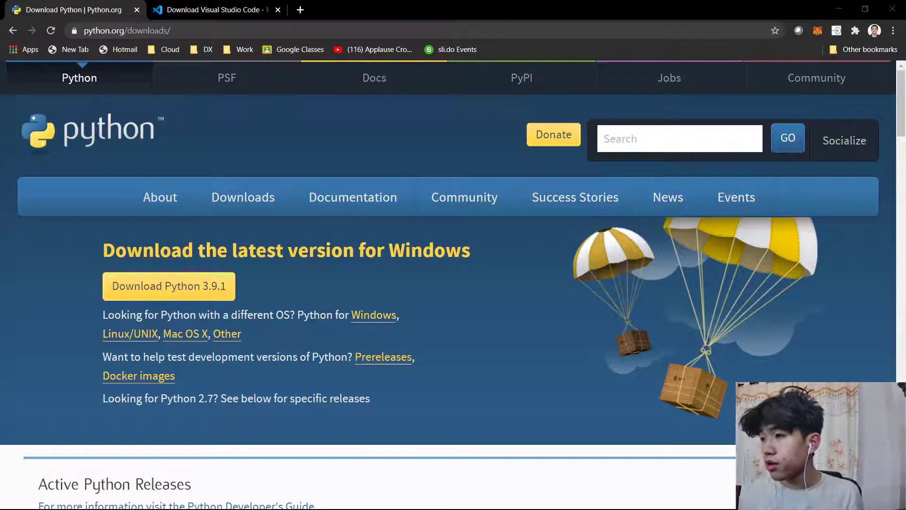
Switch to Command Prompt and place its window over the Python download page, ready for a command.
drag(905, 297, 447, 175)
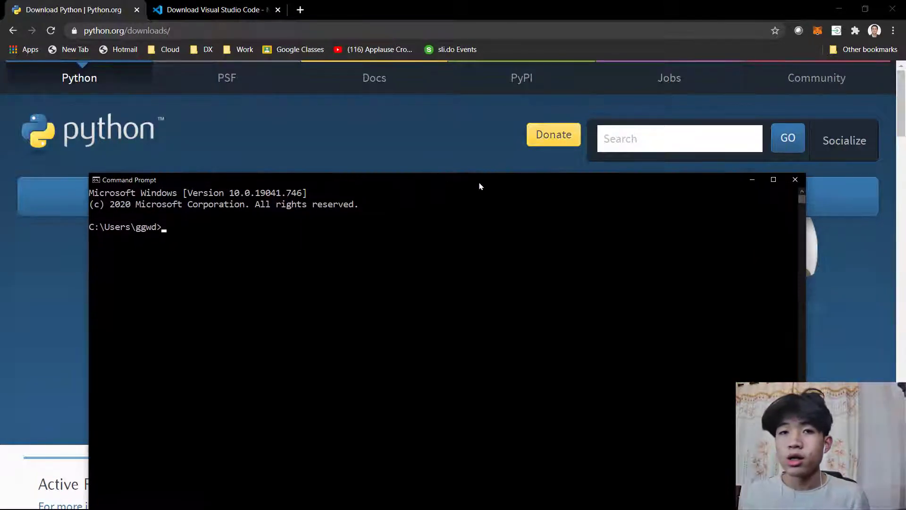
double_click(490, 180)
click(874, 5)
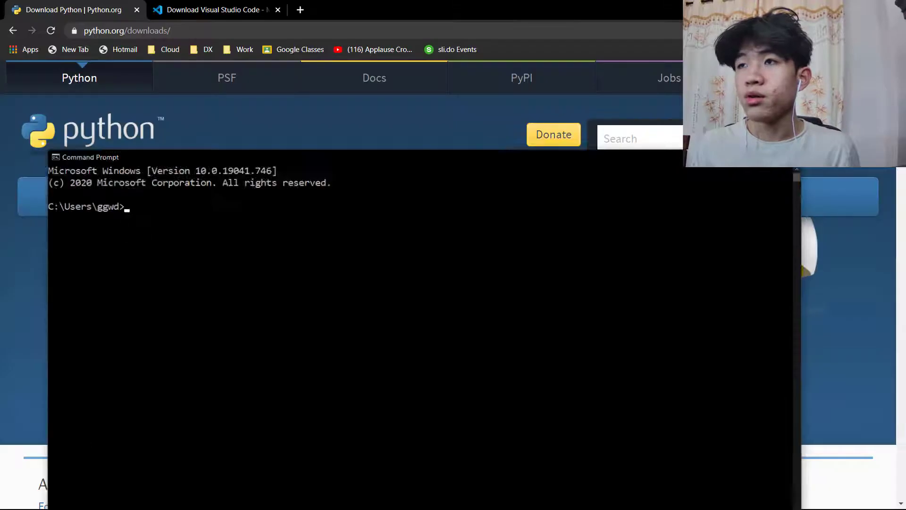
drag(536, 190, 530, 71)
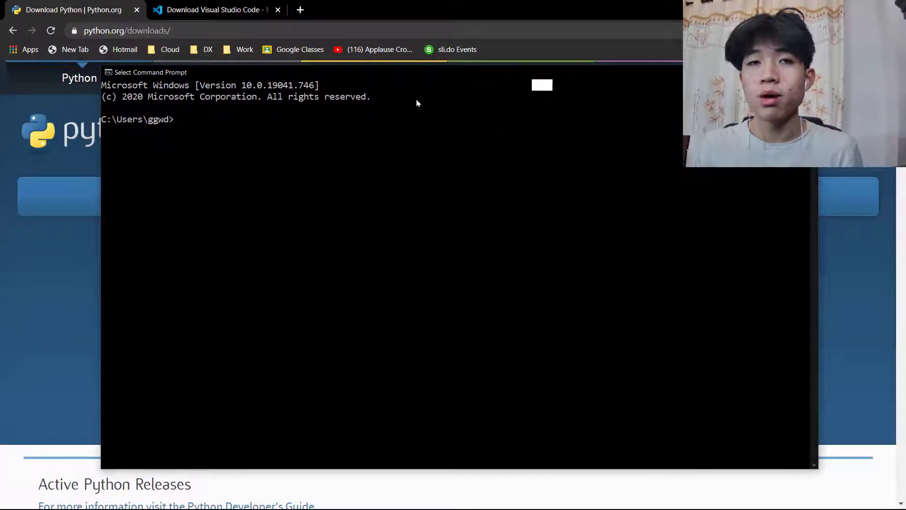
click(466, 87)
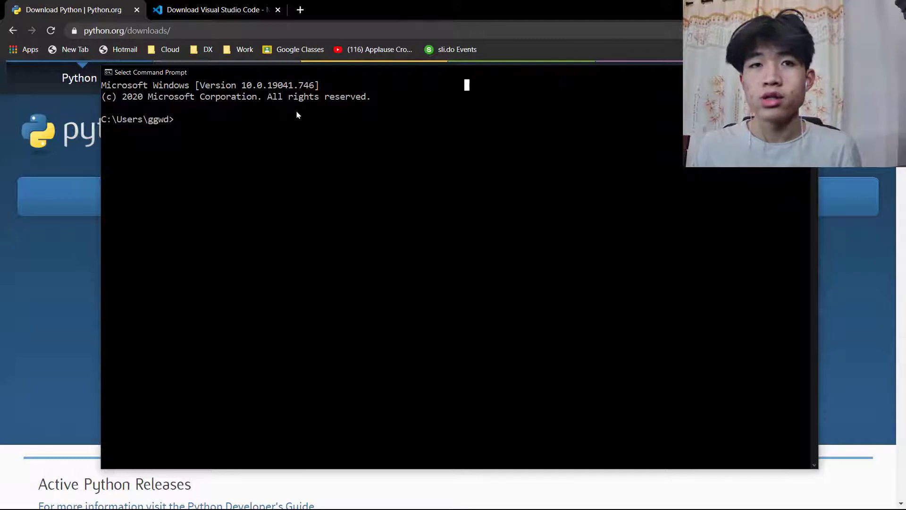
click(174, 120)
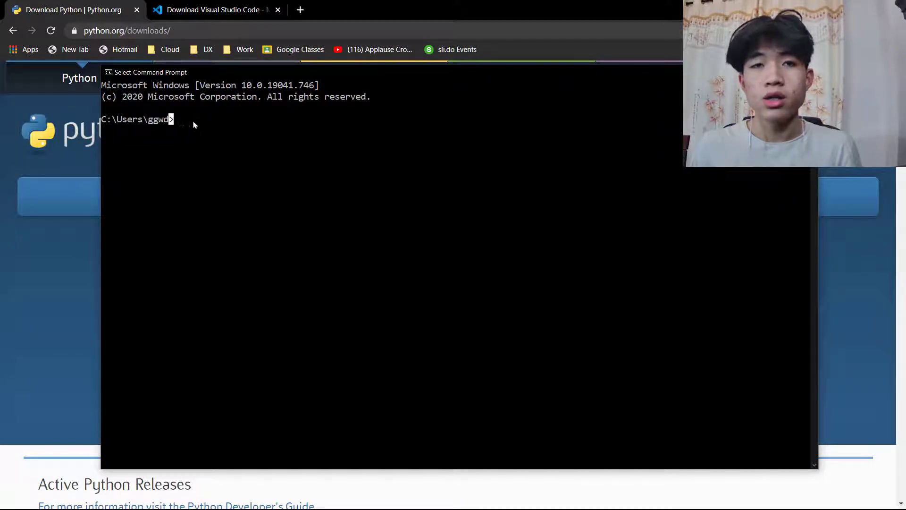
click(176, 116)
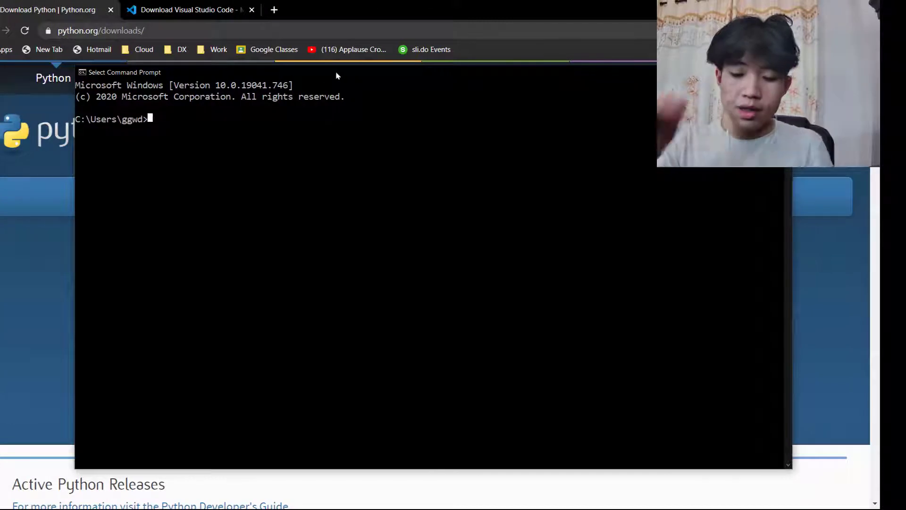
Check the installed Python version with "python --version" and close Command Prompt.
text(py)
text(thon)
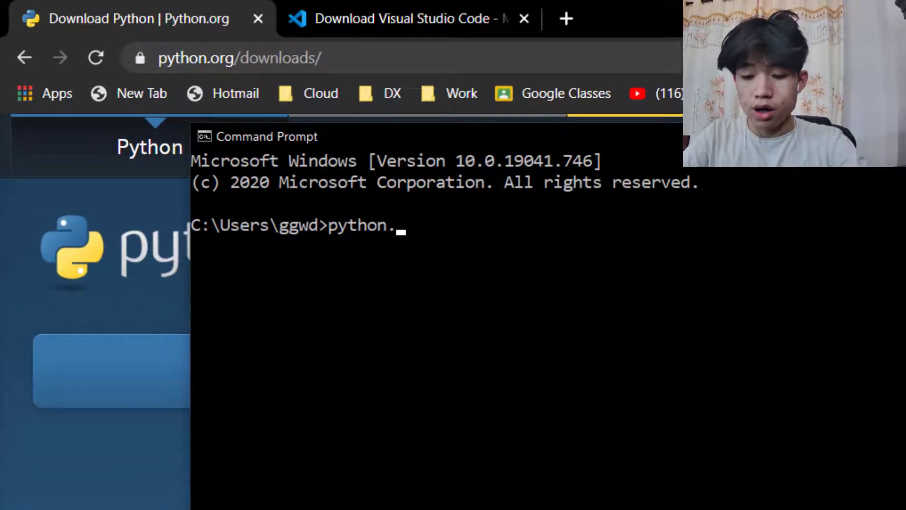
text( -)
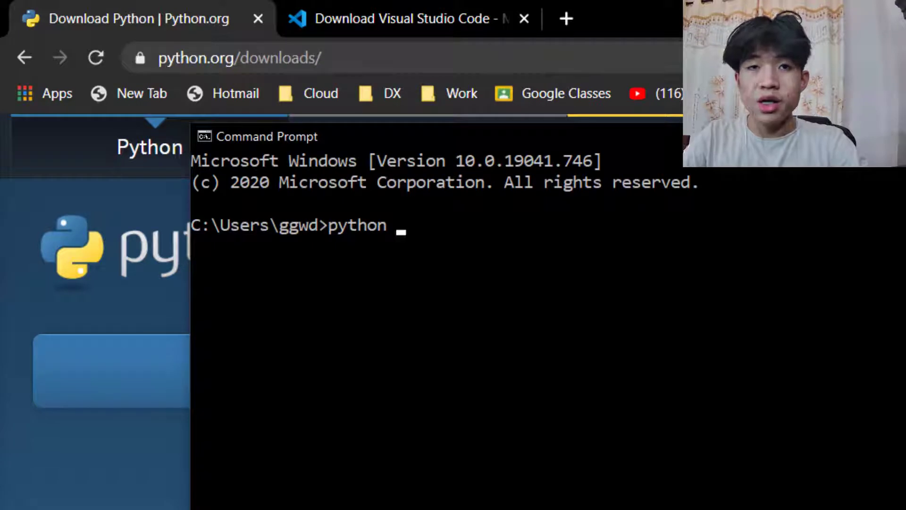
text(-version)
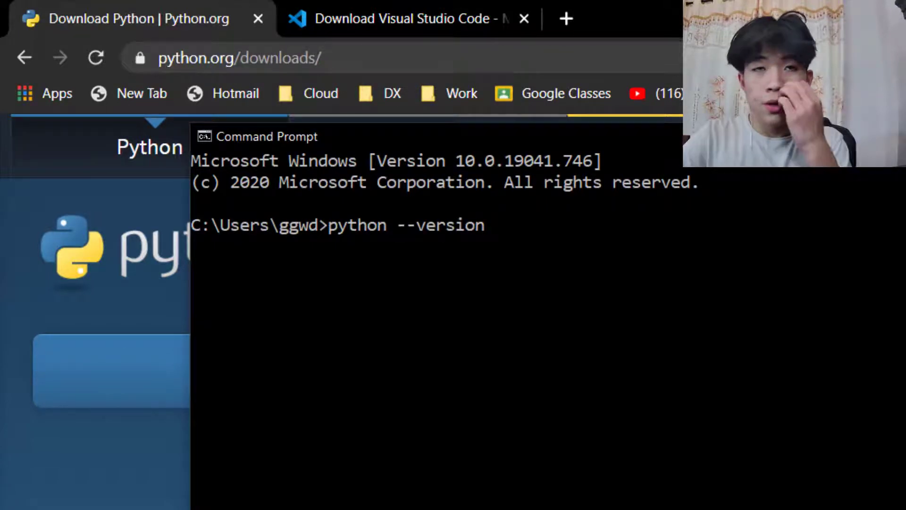
key(Return)
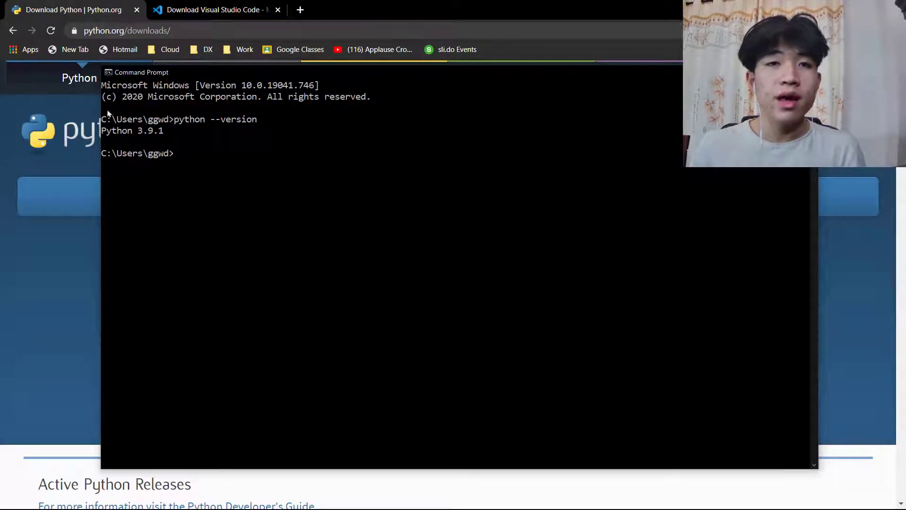
drag(388, 66, 385, 60)
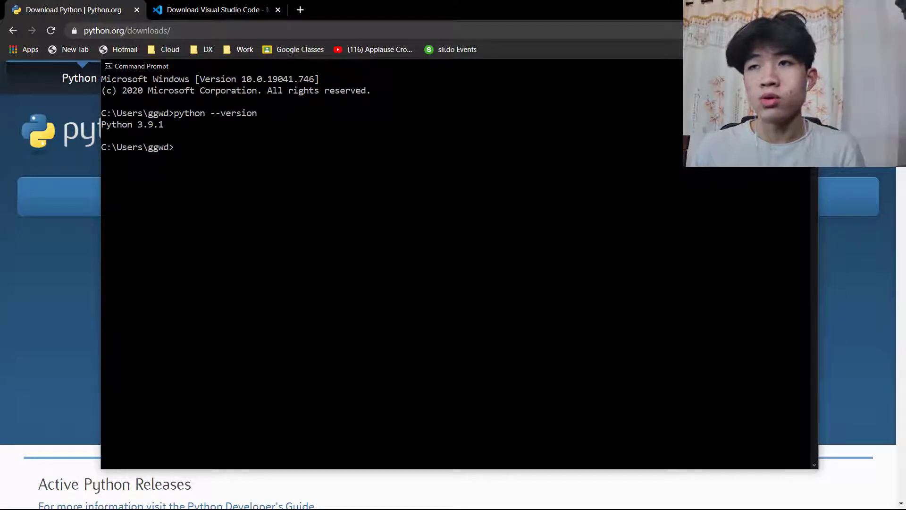
click(807, 66)
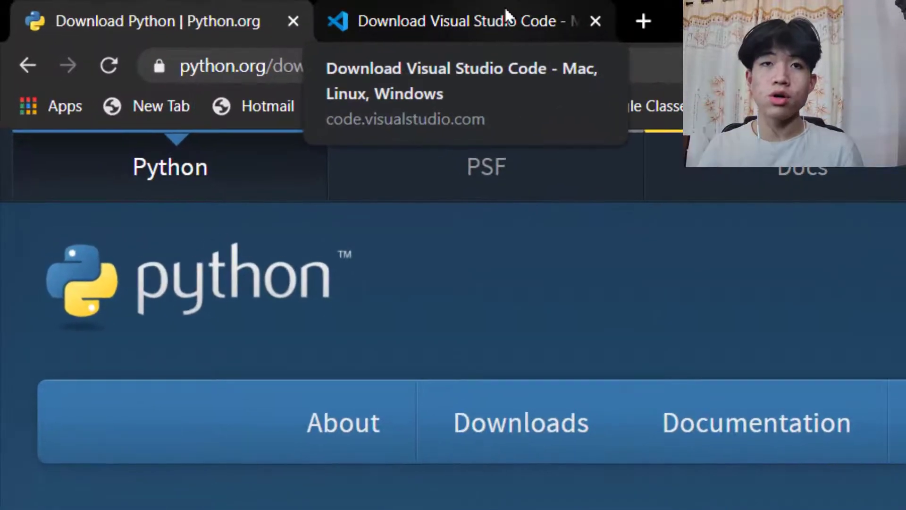
Download the Windows version of Visual Studio Code from its download page and run the installer.
click(341, 7)
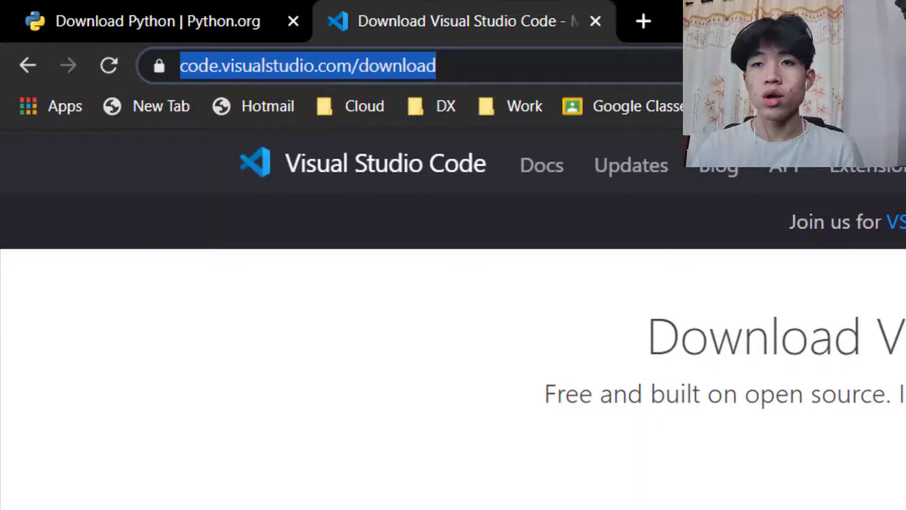
click(466, 350)
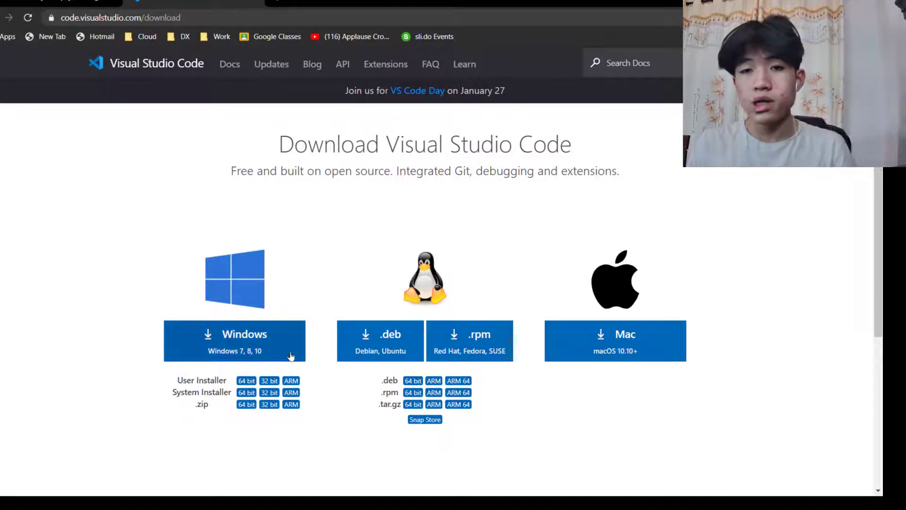
click(270, 343)
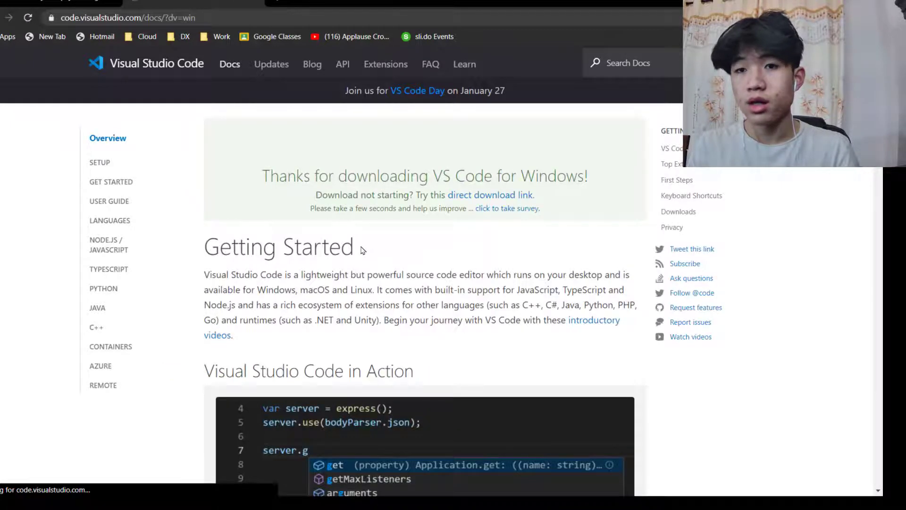
scroll(362, 250, down, 8)
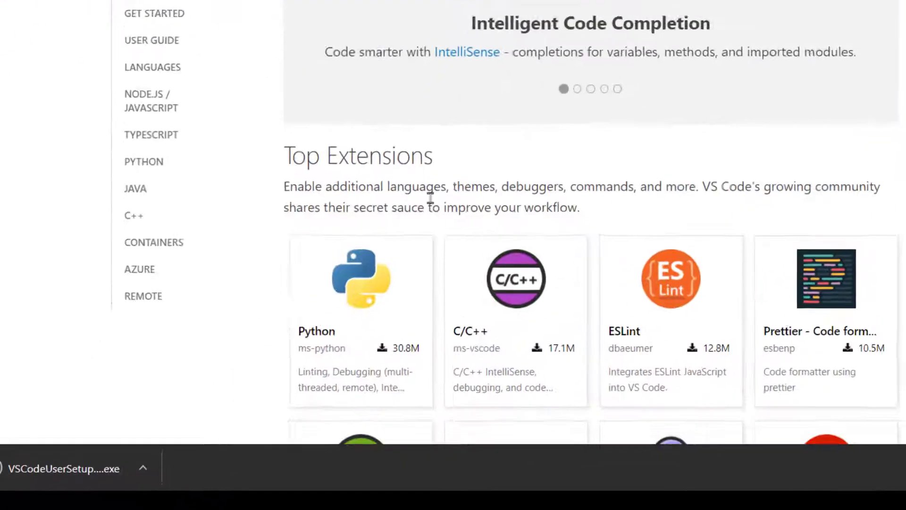
scroll(431, 198, up, 5)
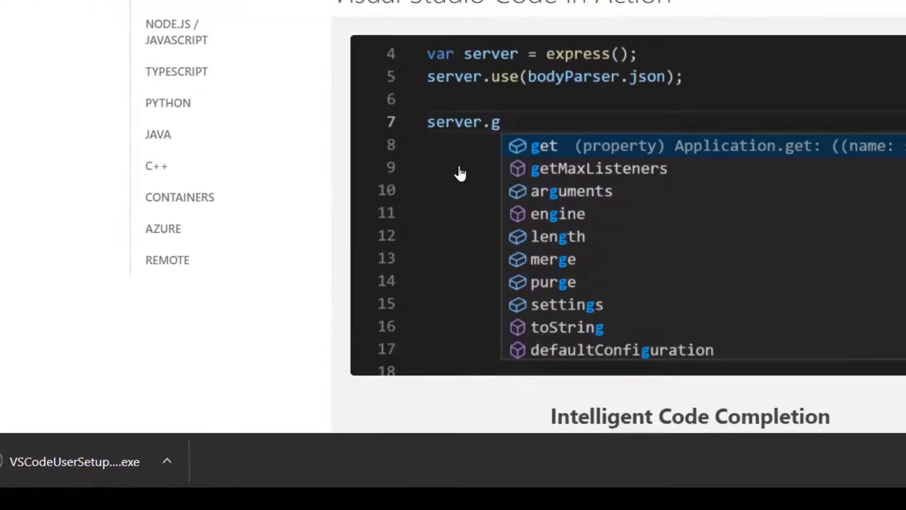
click(46, 461)
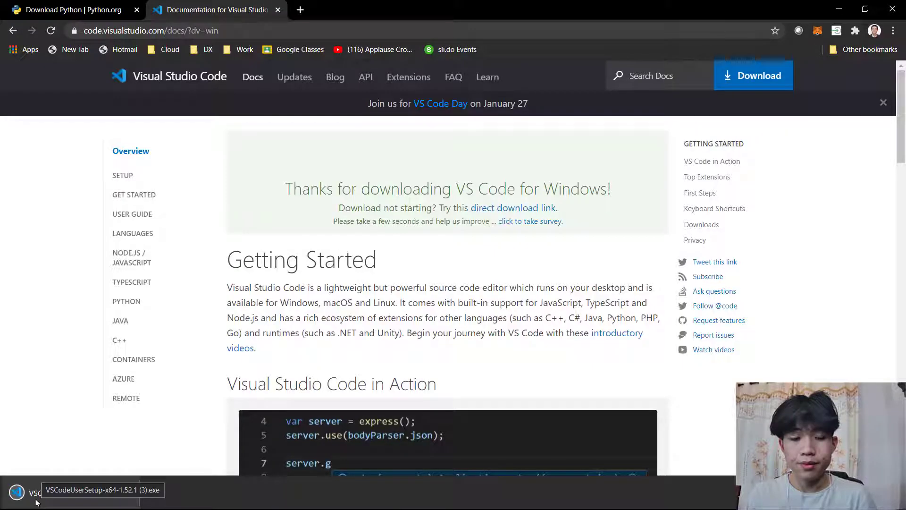
click(52, 468)
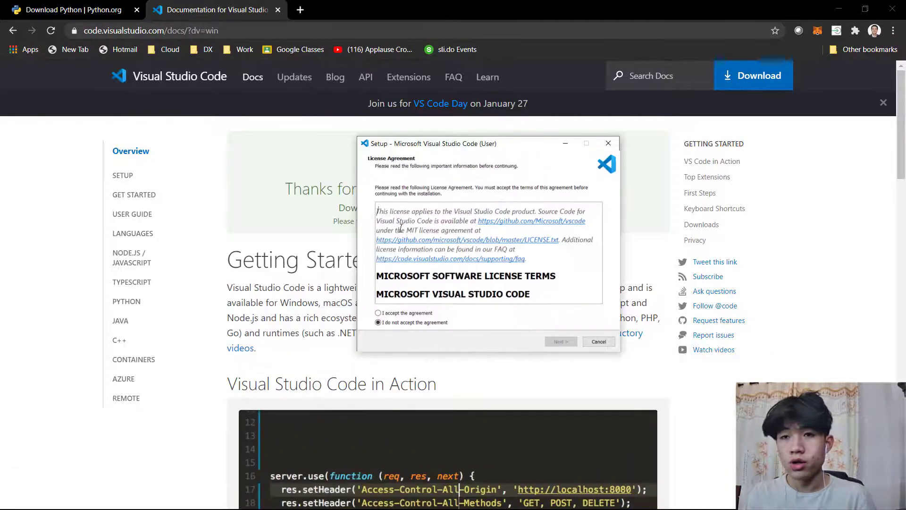
Accept the license agreement and install Visual Studio Code with a desktop icon and the PATH entry, launching it on finishing.
click(378, 313)
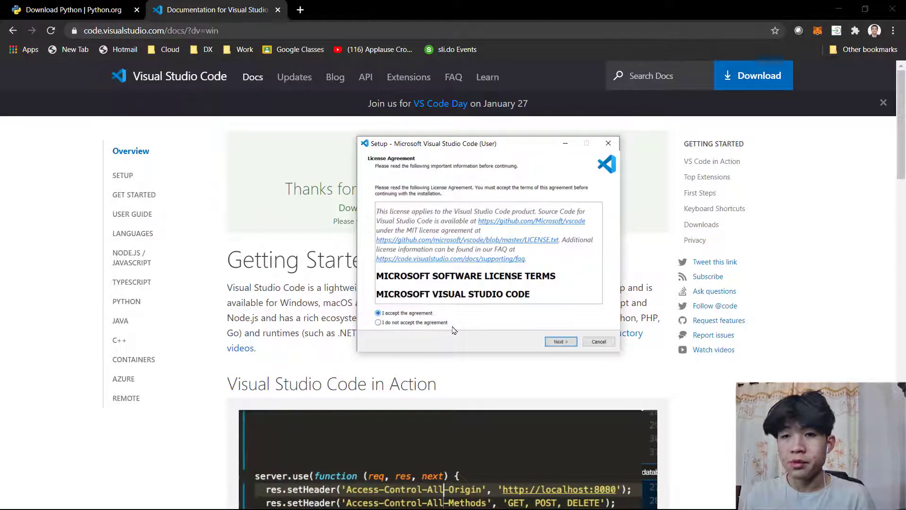
click(558, 341)
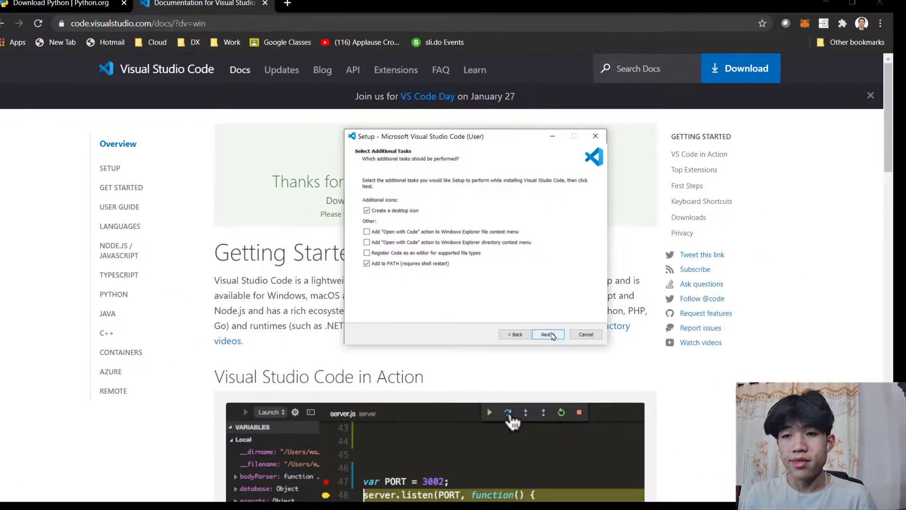
click(547, 334)
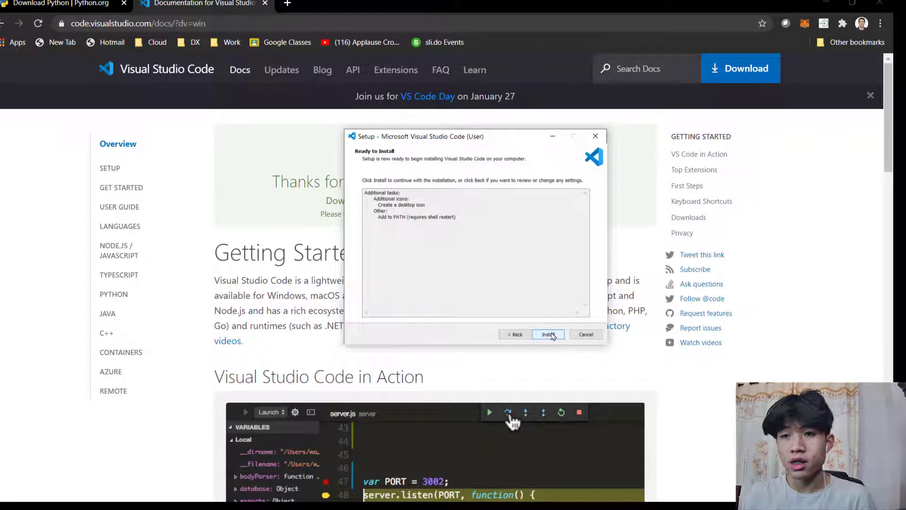
click(548, 334)
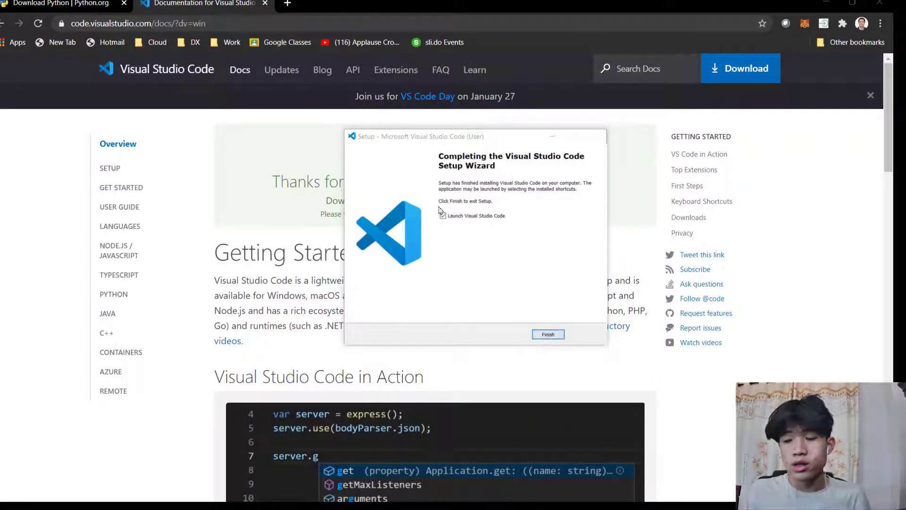
drag(501, 138, 445, 118)
click(505, 315)
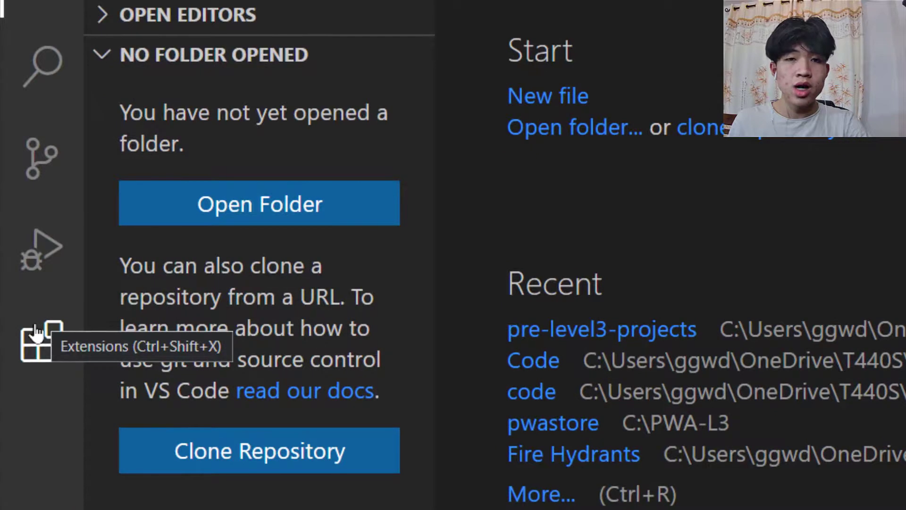
Search the Visual Studio Code extensions for "python" and install Microsoft's Python extension.
click(37, 333)
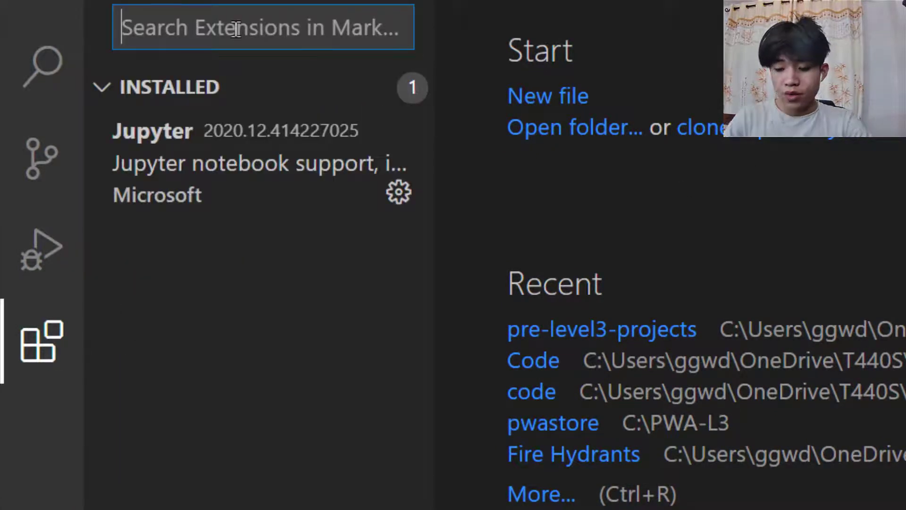
text(python)
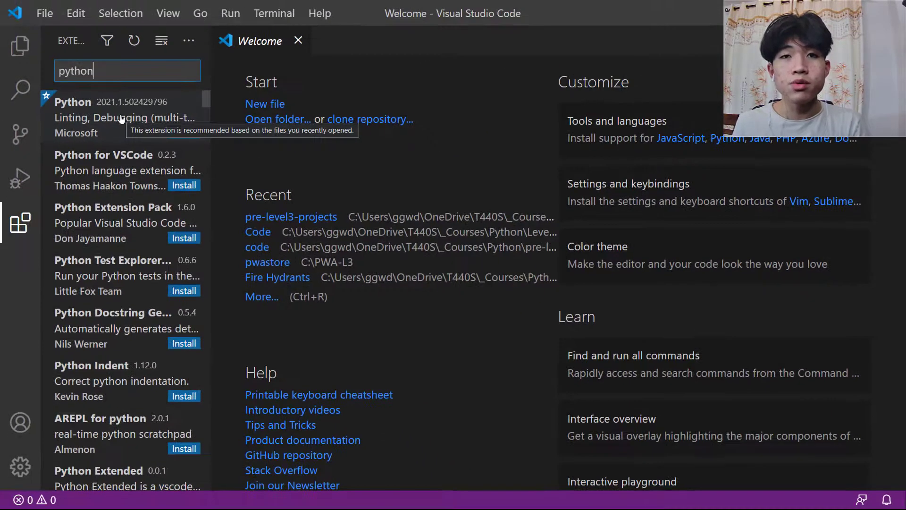
click(121, 118)
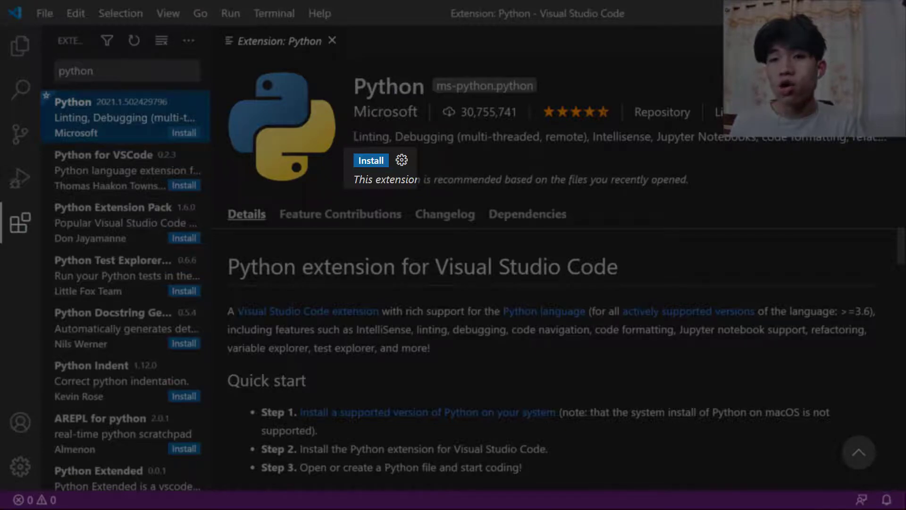
click(371, 161)
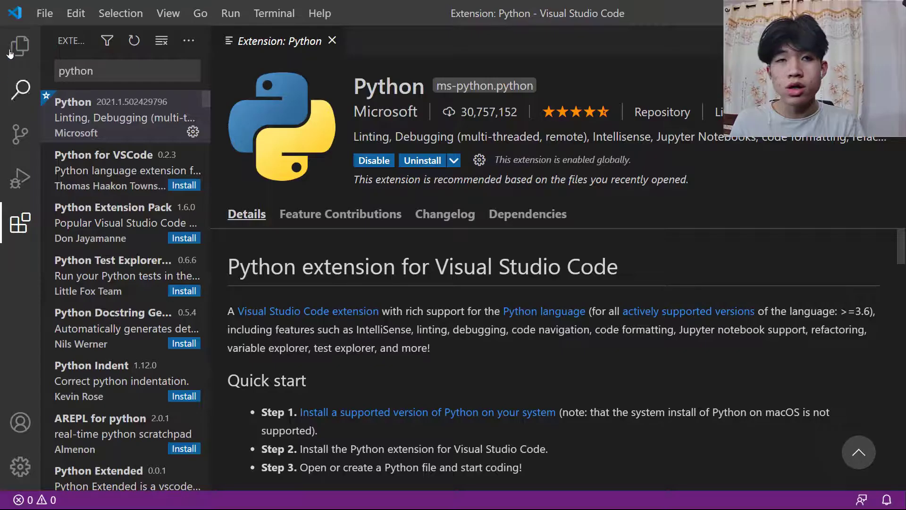
Show the file explorer and collapse its No Folder Opened section.
click(20, 45)
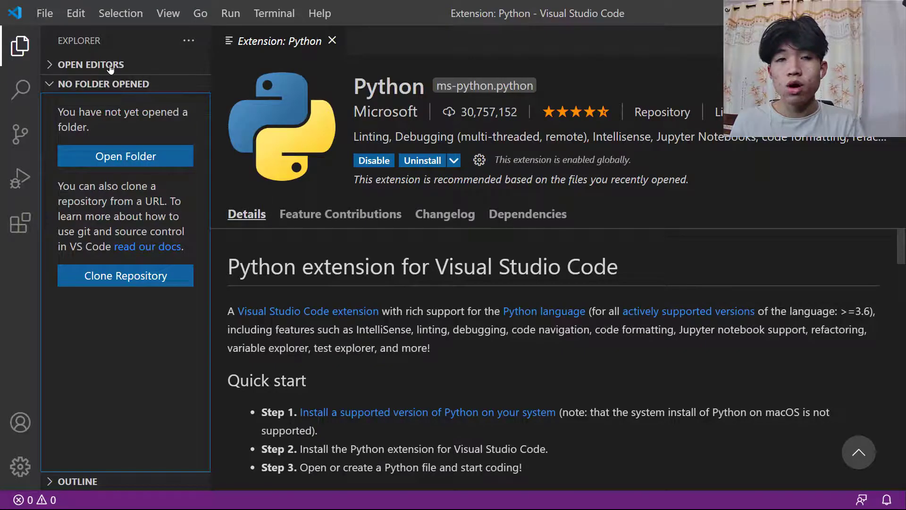
click(79, 83)
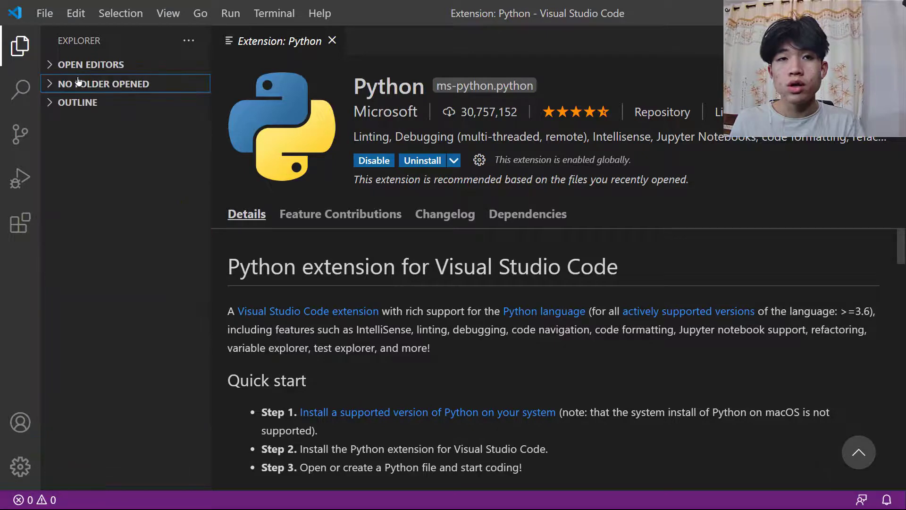